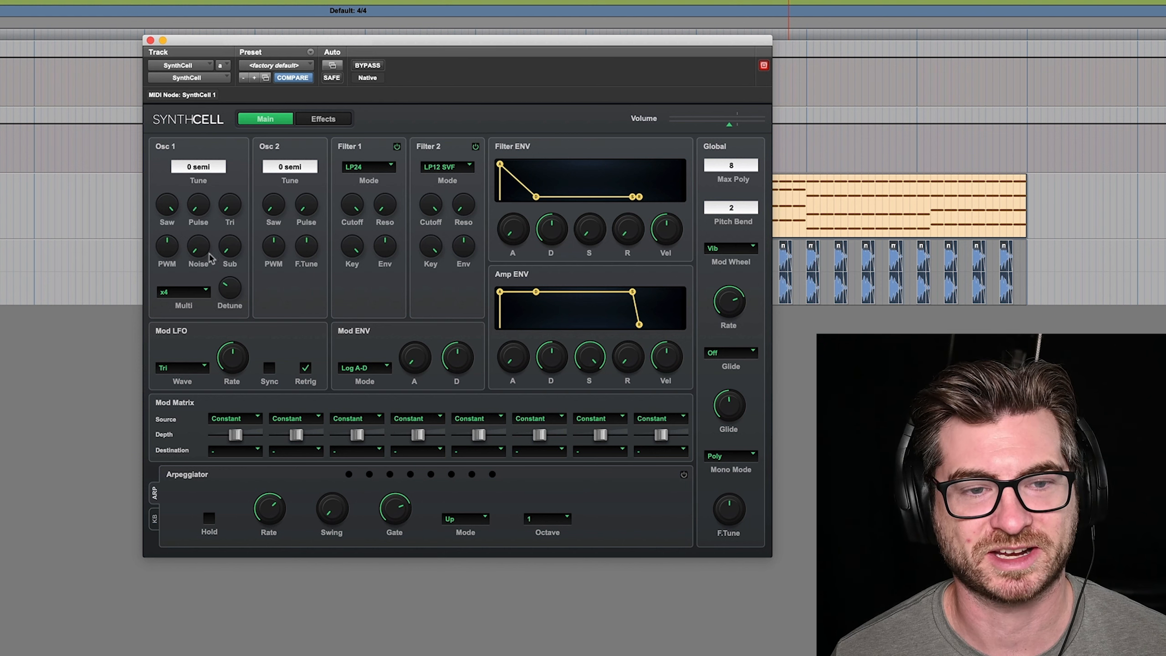
Raise the Osc 1 noise level to about 46%
drag(200, 257, 212, 207)
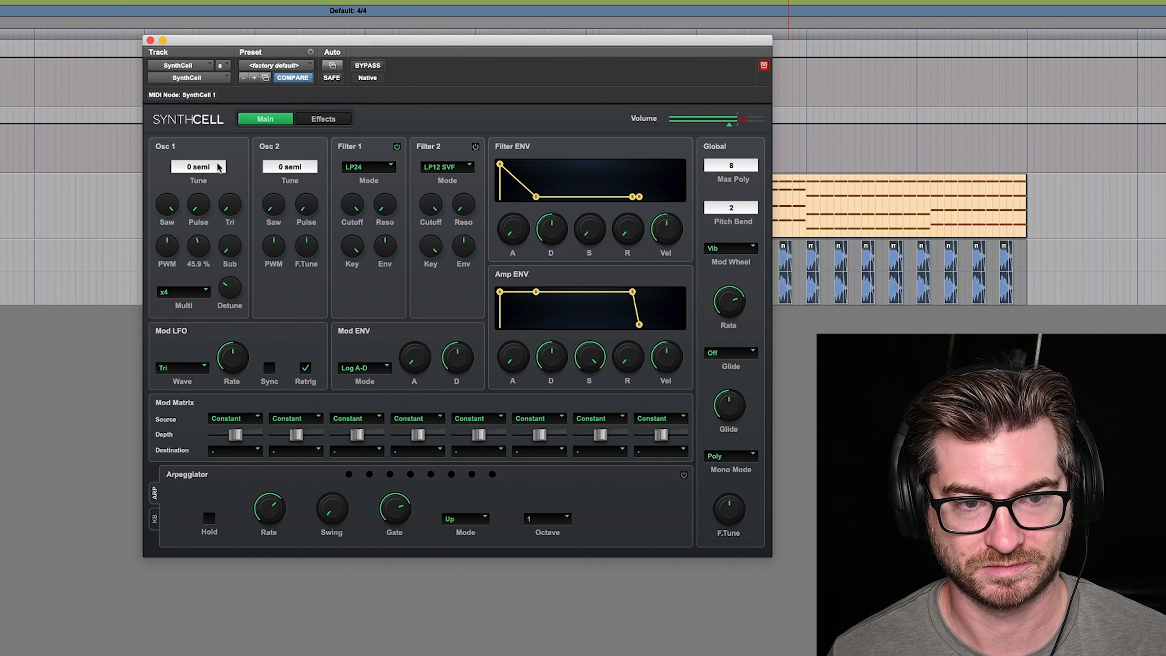
drag(229, 95, 222, 164)
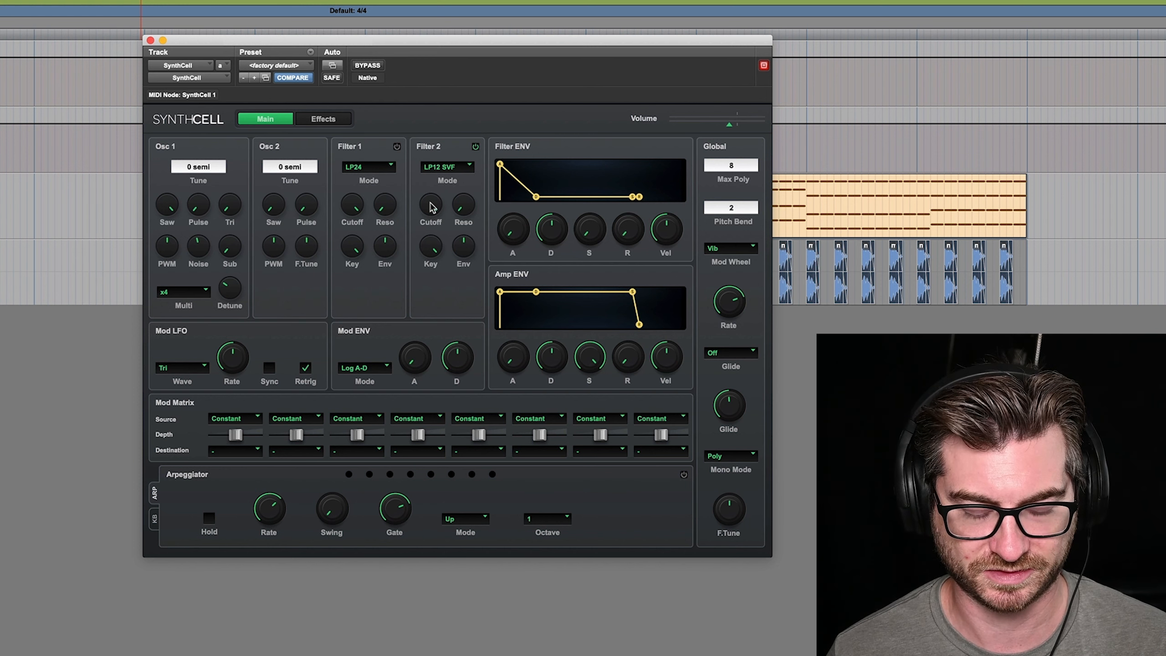
Lower the Filter 2 cutoff to about 378 Hz and increase the filter's envelope amount
drag(431, 207, 435, 290)
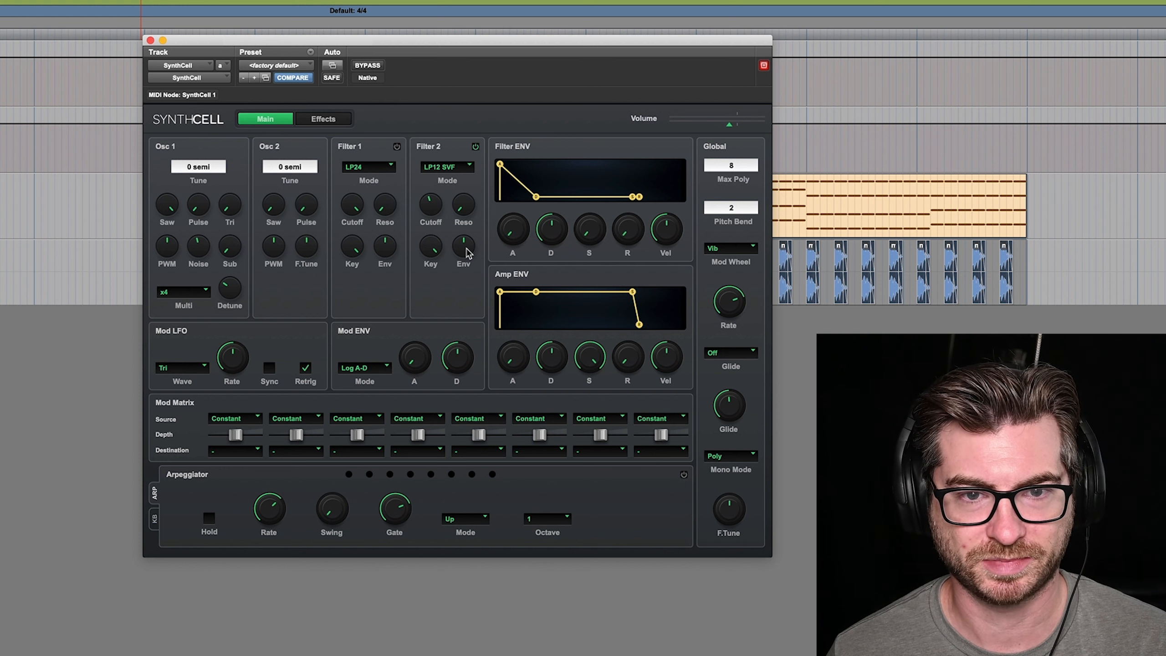
drag(467, 254, 486, 189)
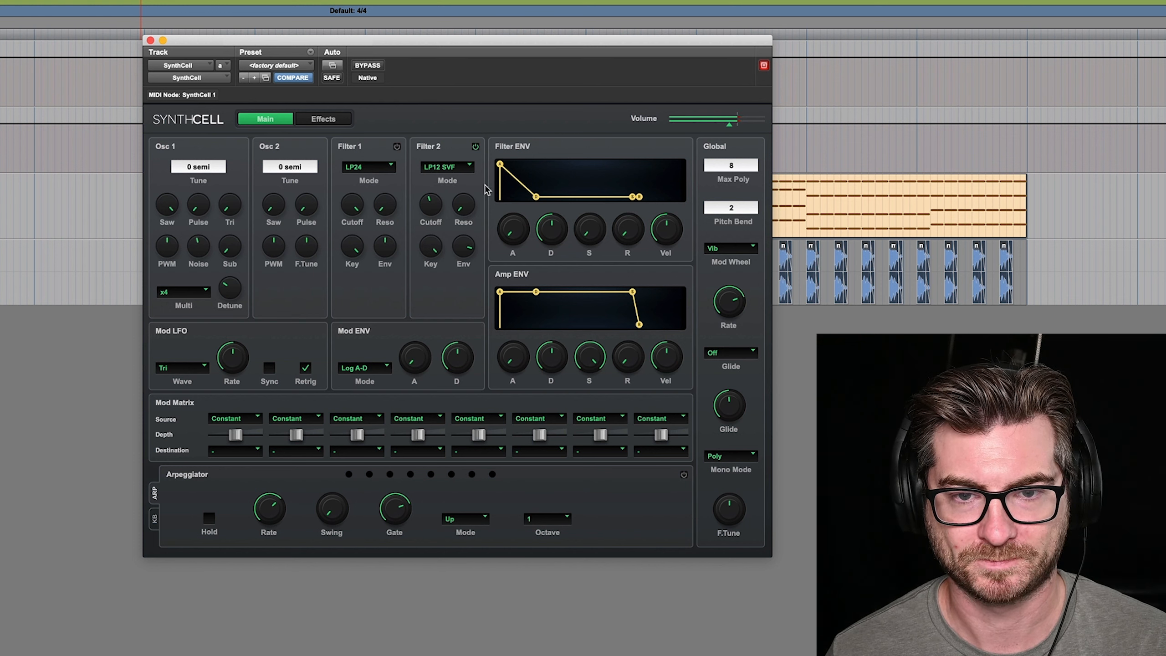
click(470, 254)
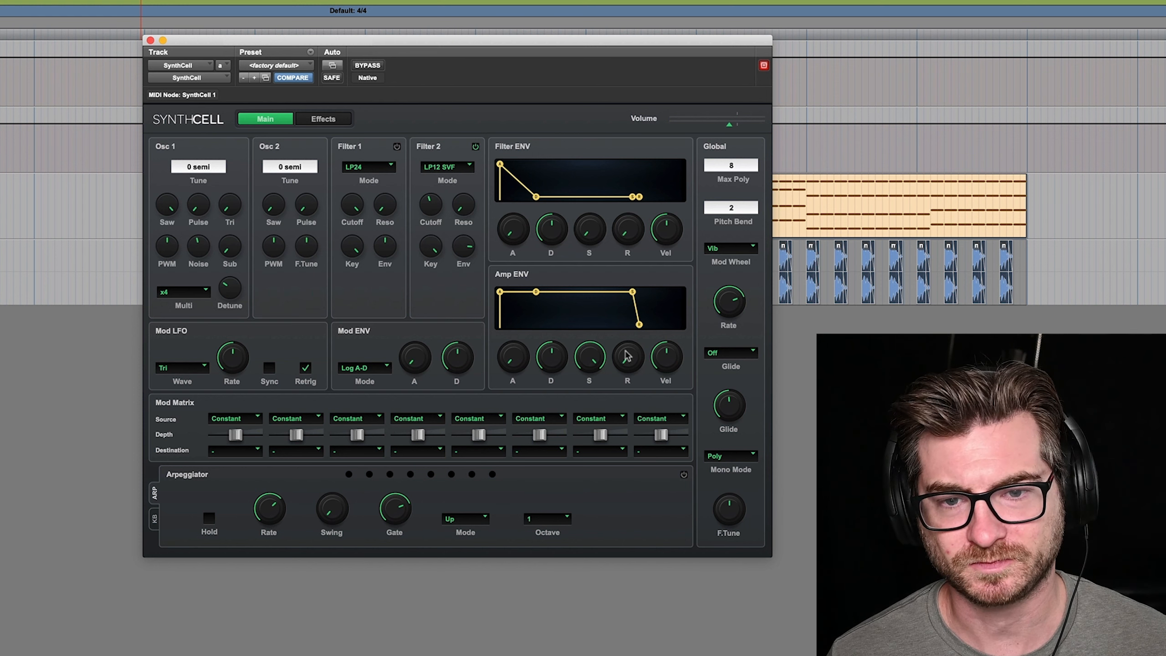
Slightly lengthen the Filter ENV release, and shape the Amp ENV with sustain just above halfway and a longer release
drag(631, 233, 630, 225)
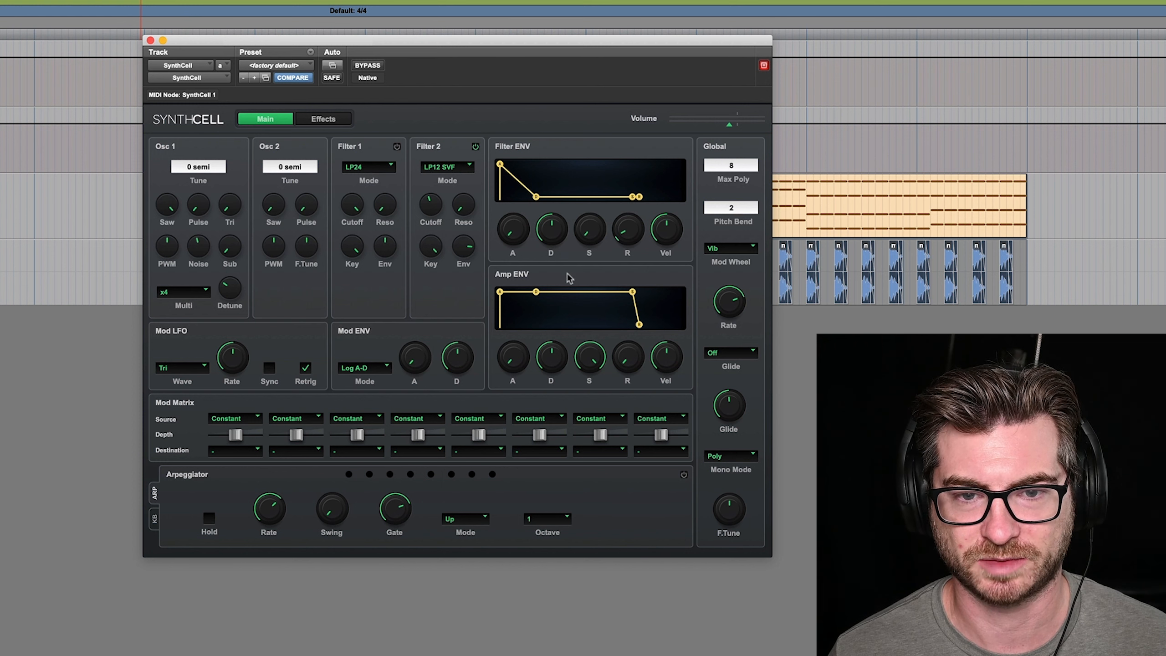
click(592, 360)
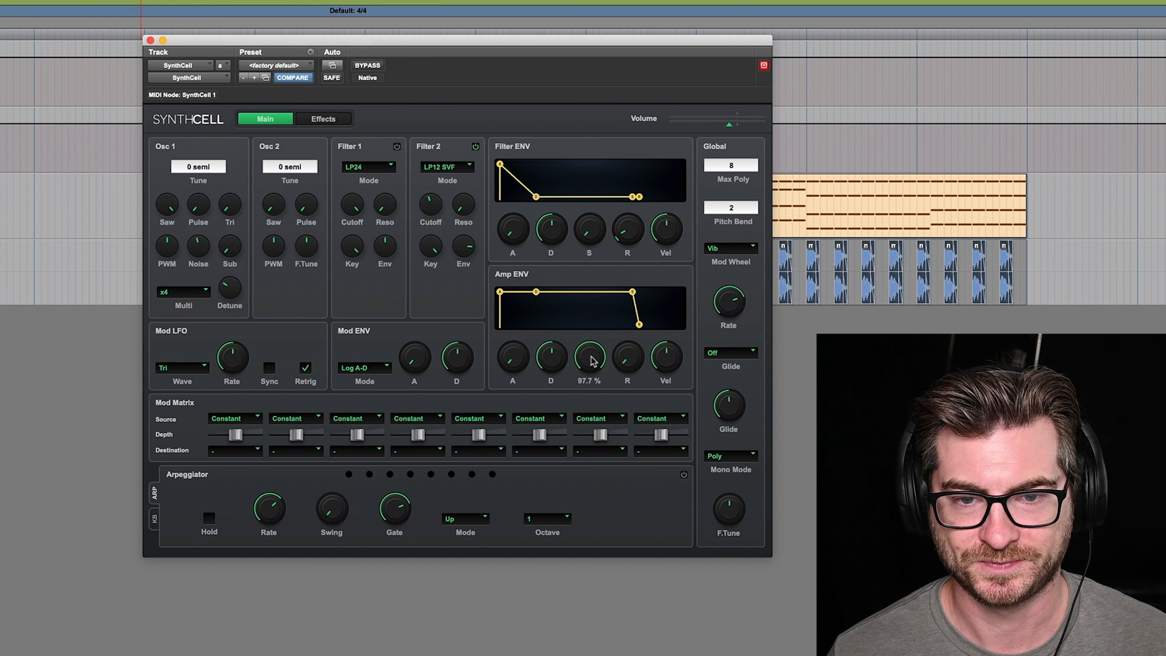
drag(593, 361, 589, 440)
click(556, 363)
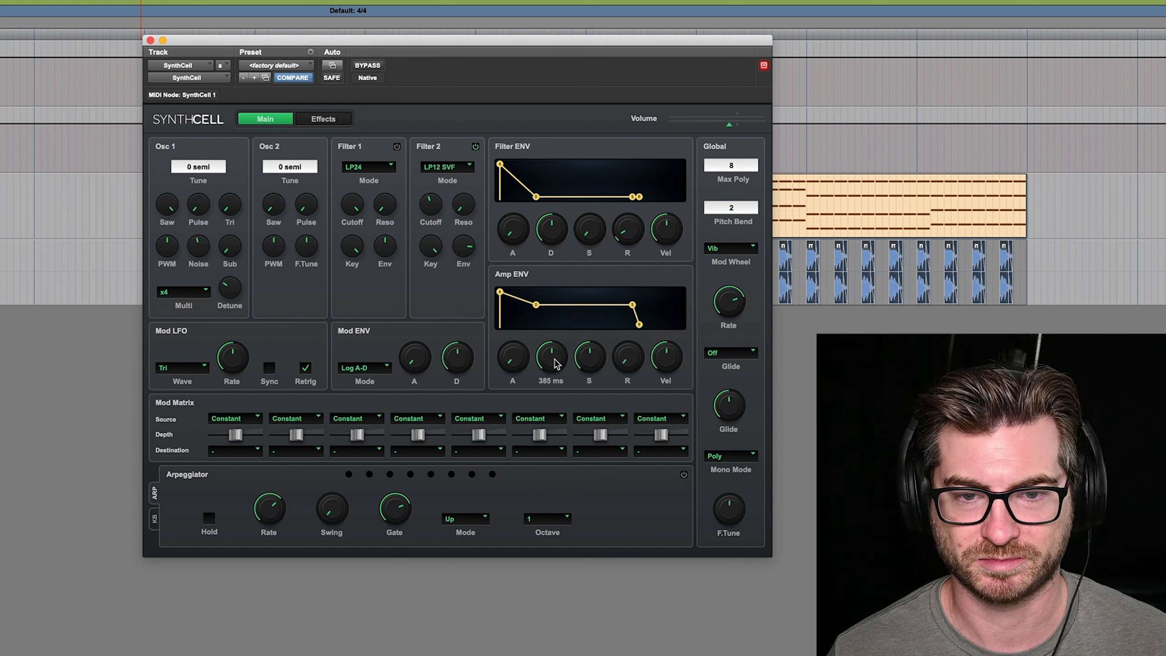
drag(557, 364, 637, 297)
drag(628, 360, 629, 383)
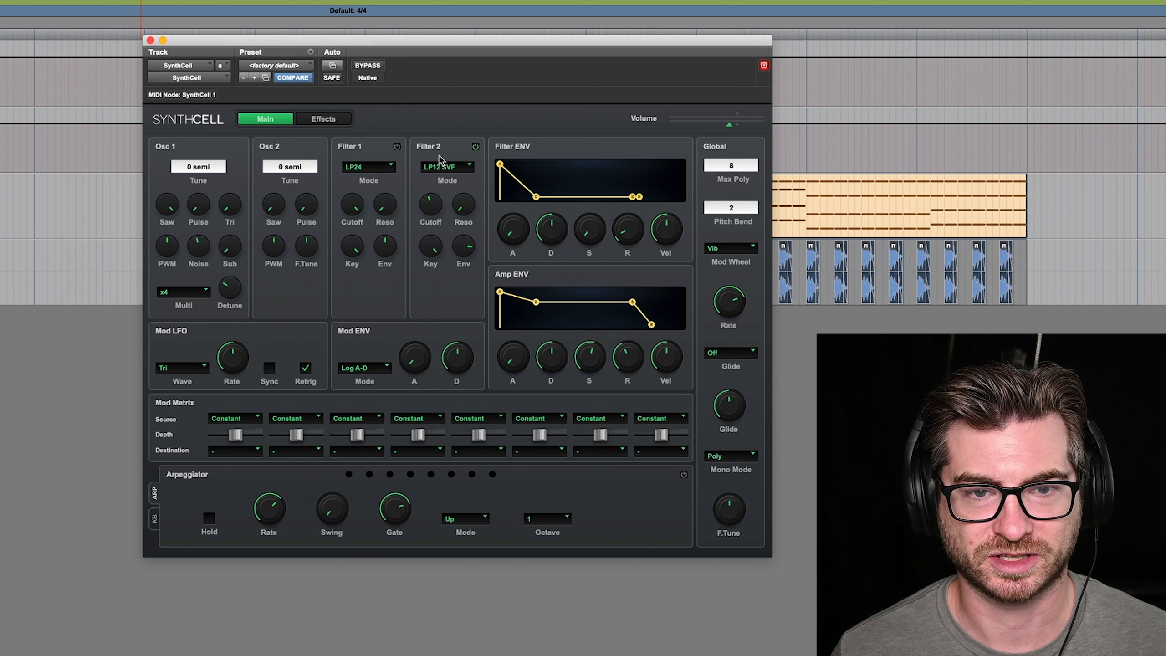
Clear the global Mod Wheel assignment and route Mod Wheel to Filt 2 Cutoff in the first Mod Matrix slot with a strongly positive depth
click(726, 248)
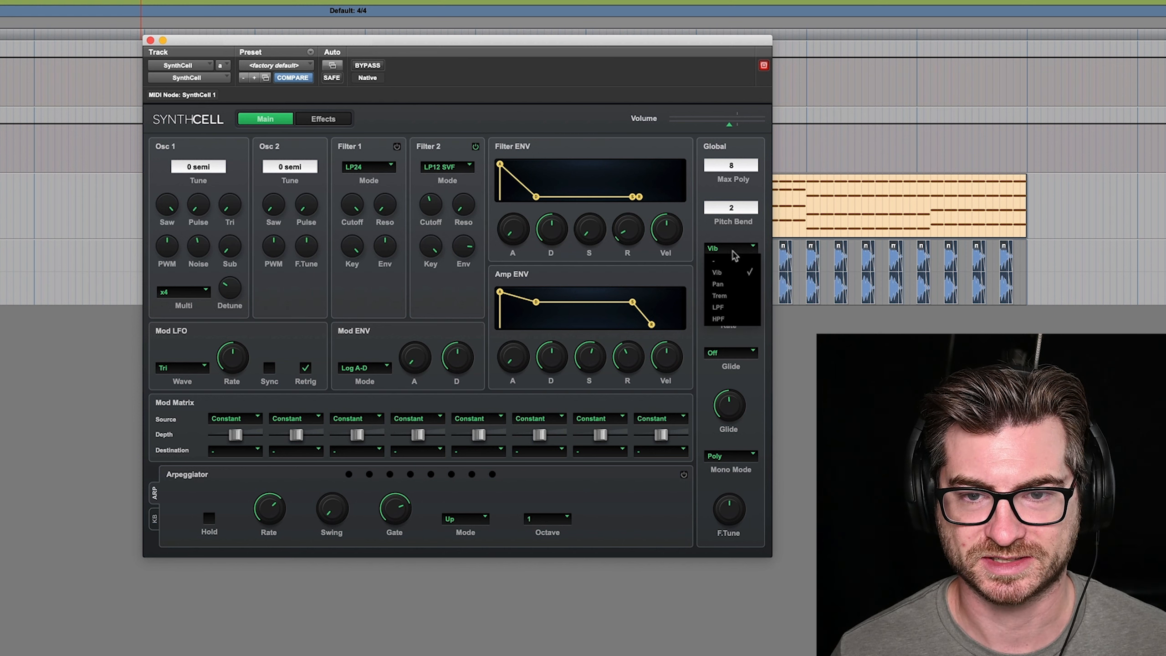
click(733, 260)
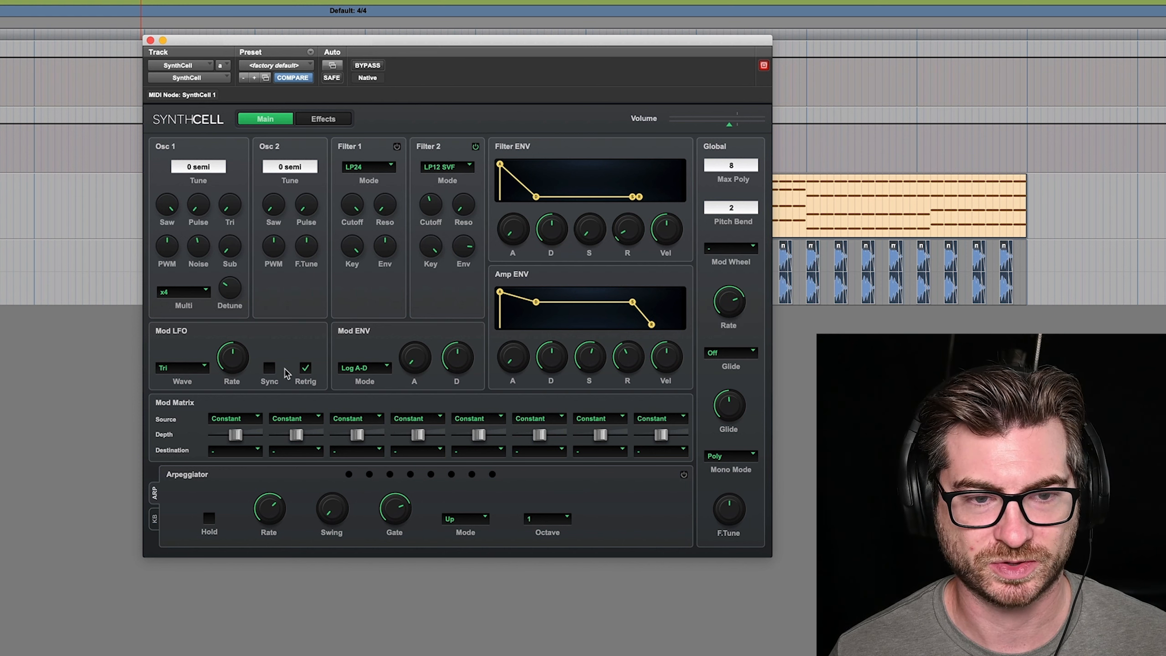
click(257, 419)
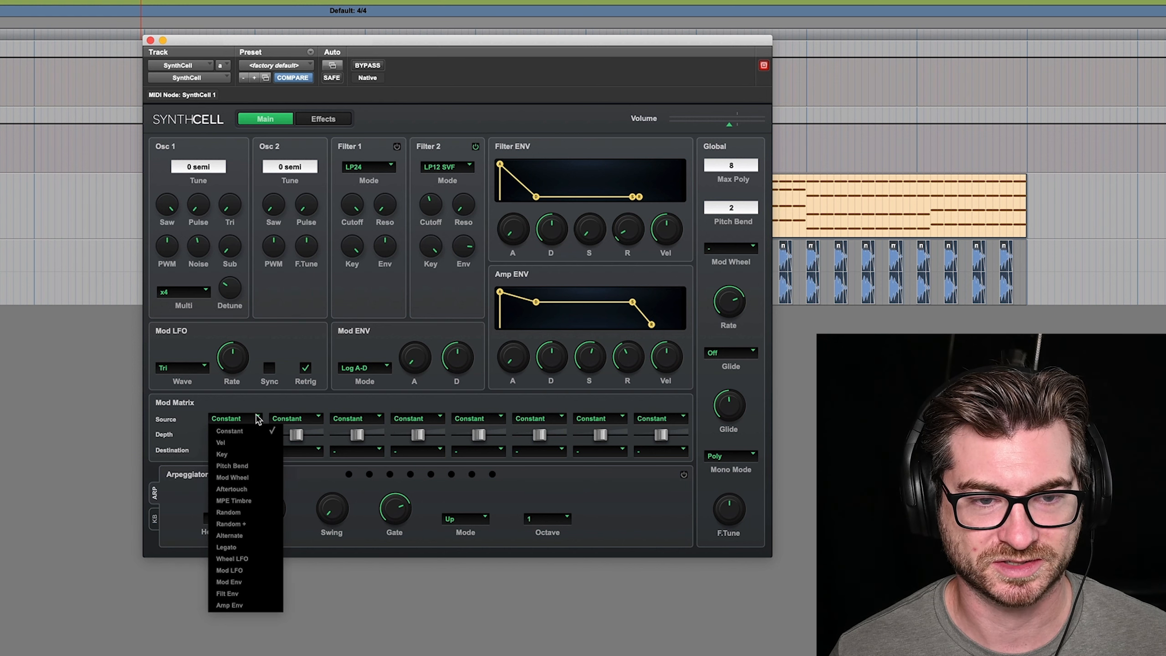
click(239, 477)
click(258, 451)
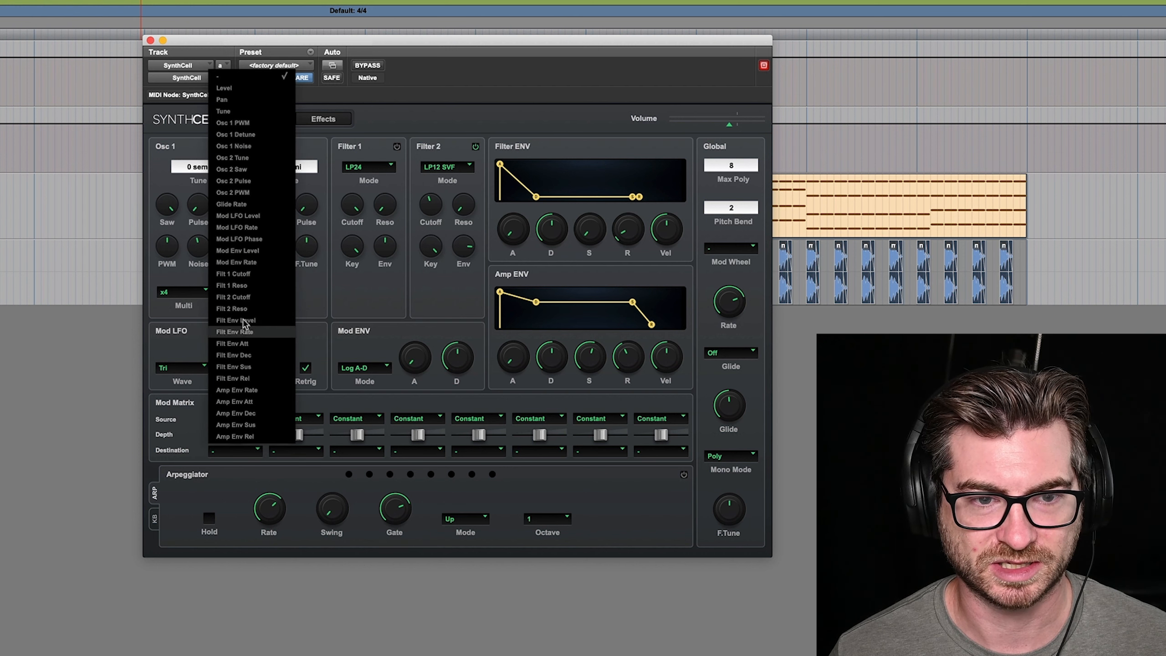
click(256, 298)
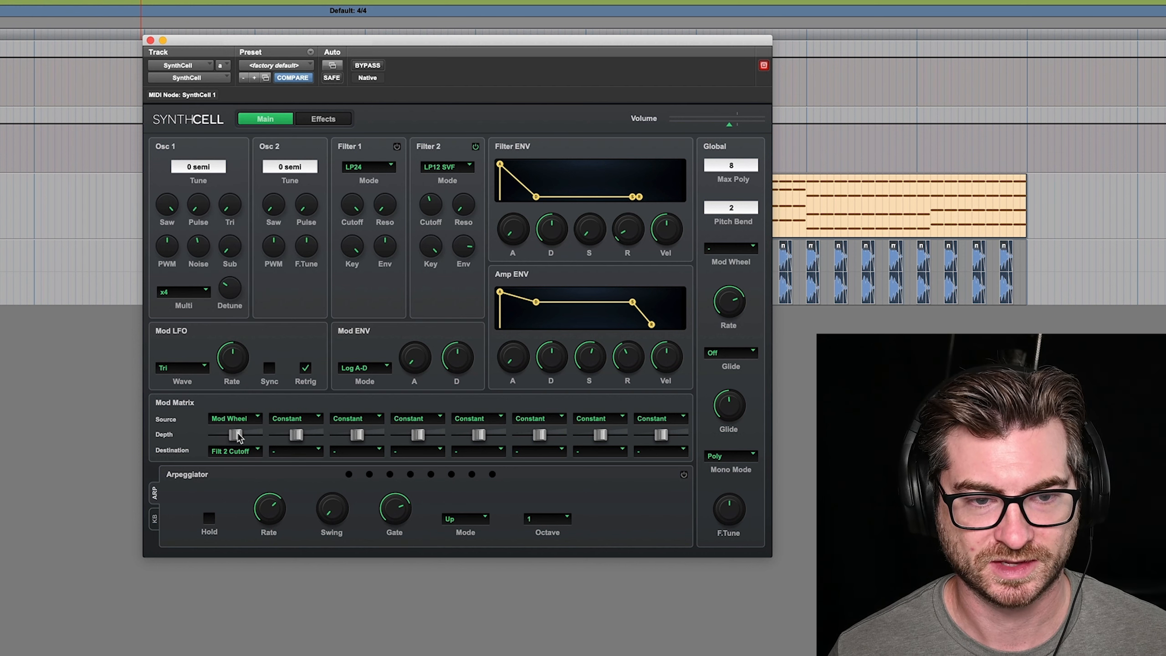
drag(242, 435, 247, 436)
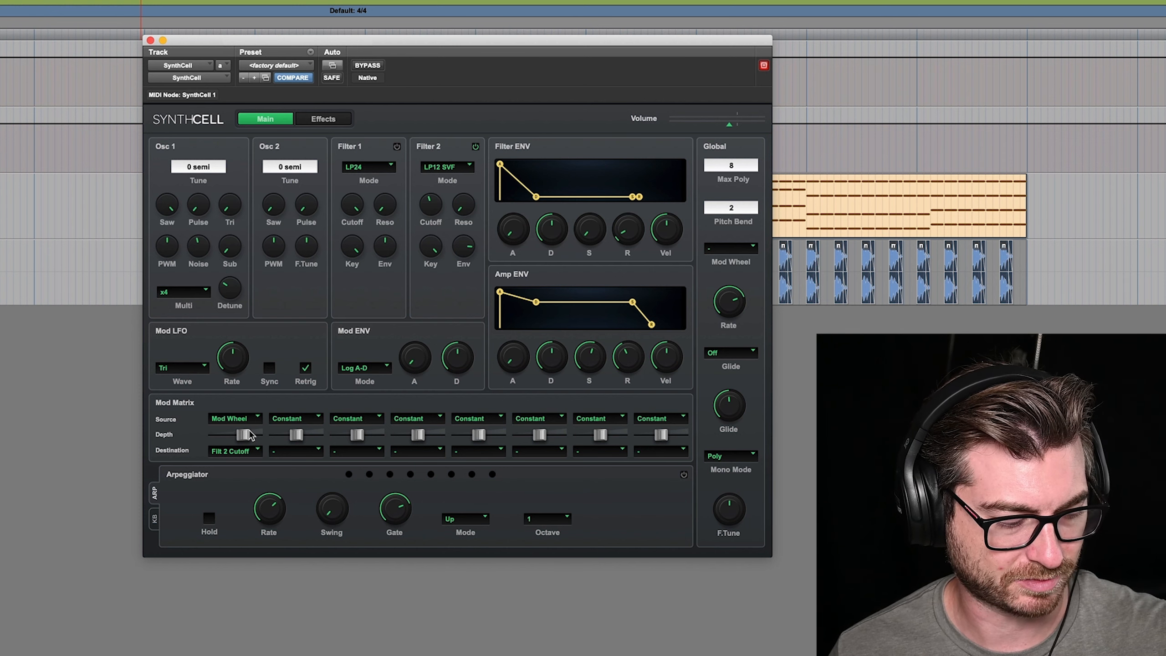
drag(250, 435, 260, 437)
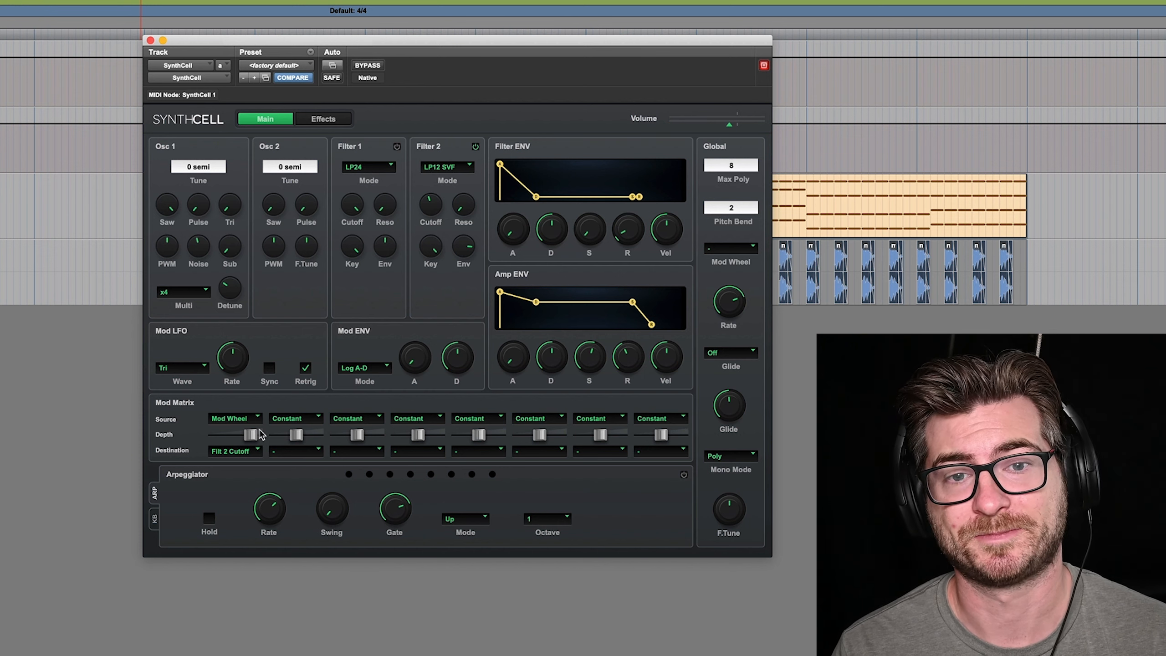
Set up the delay effect in Spread mode with a 1/8D time and a higher mix
click(325, 123)
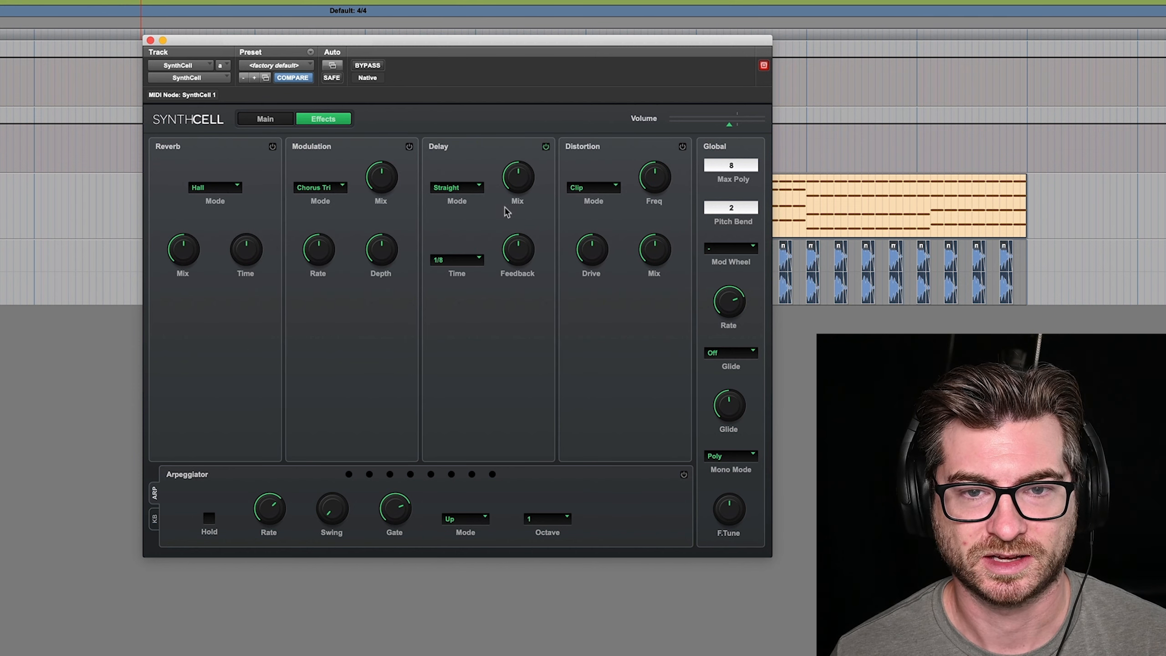
click(478, 260)
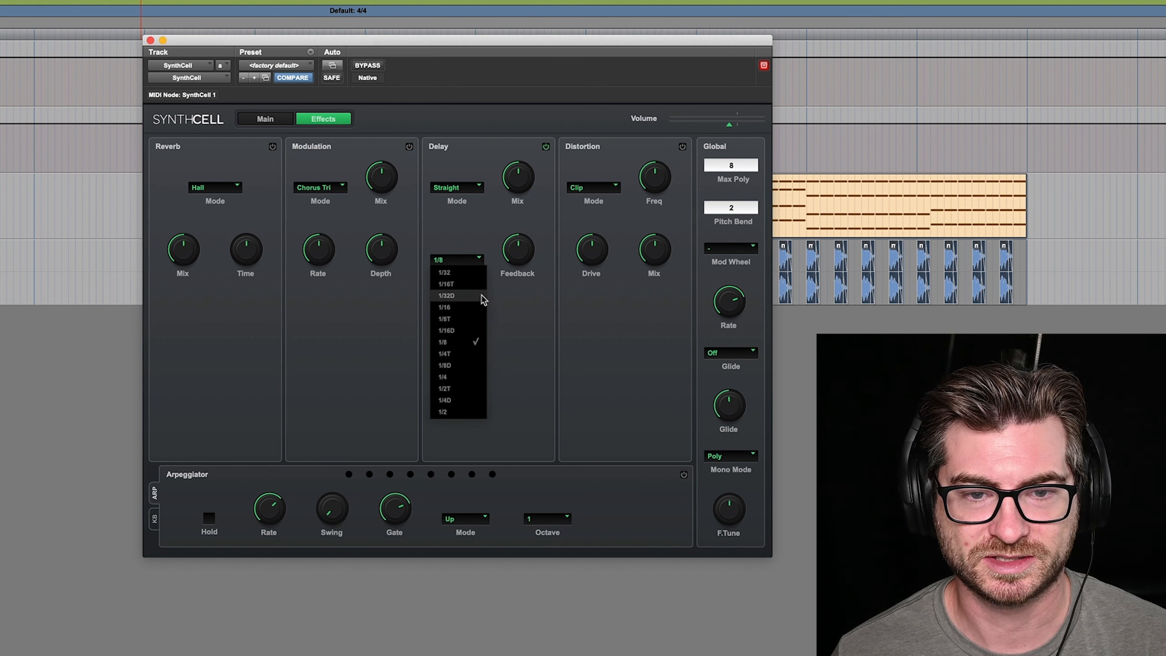
click(472, 367)
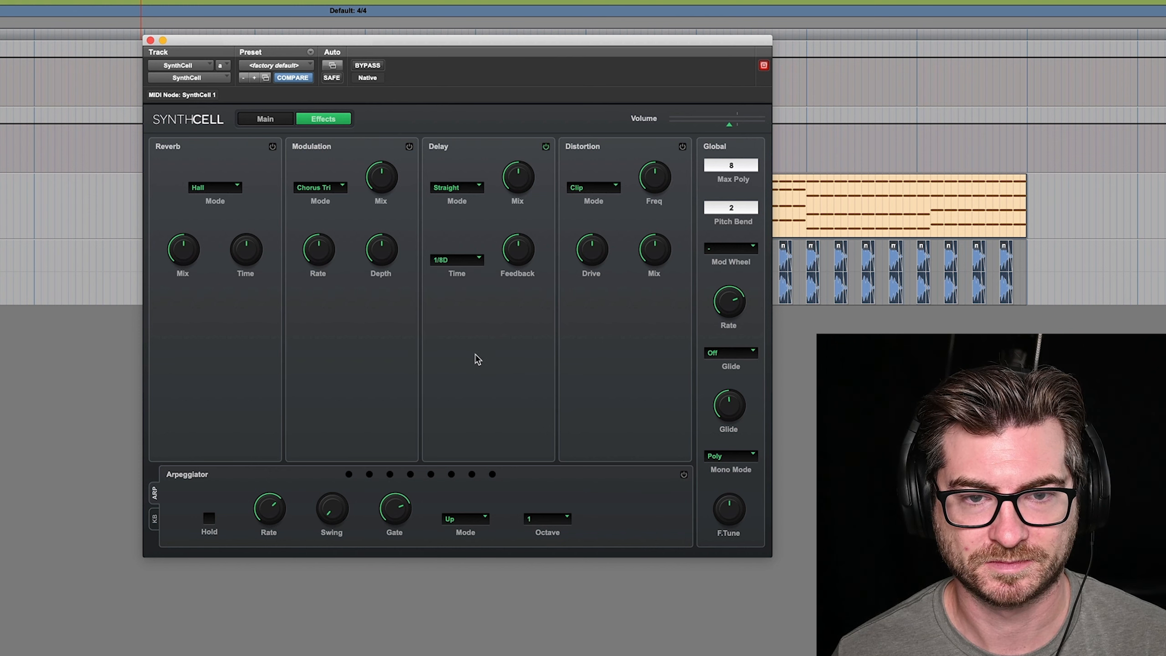
drag(518, 190, 530, 155)
click(468, 187)
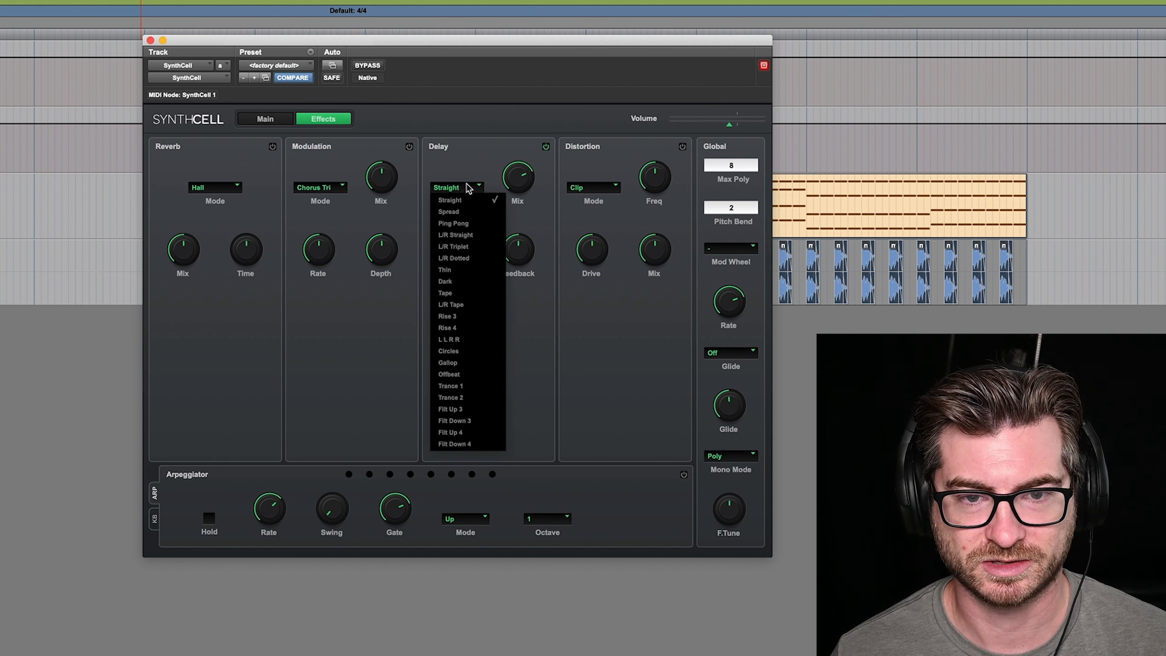
click(465, 212)
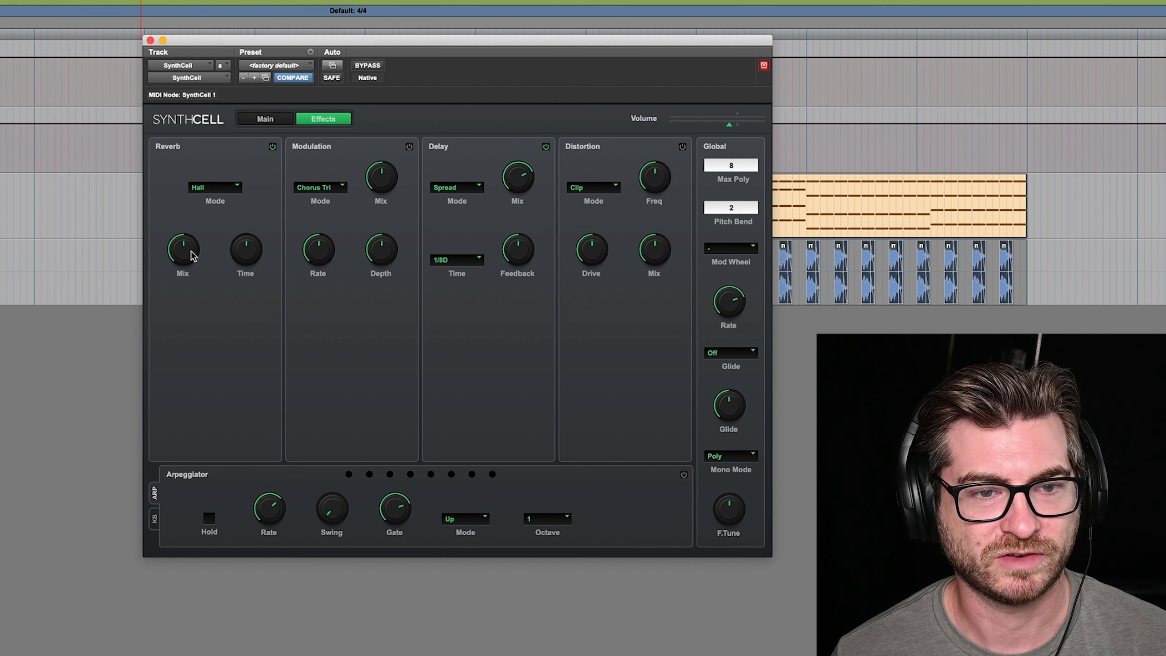
Enable the Hall reverb and reduce its mix to well below half
mouse_move(193, 256)
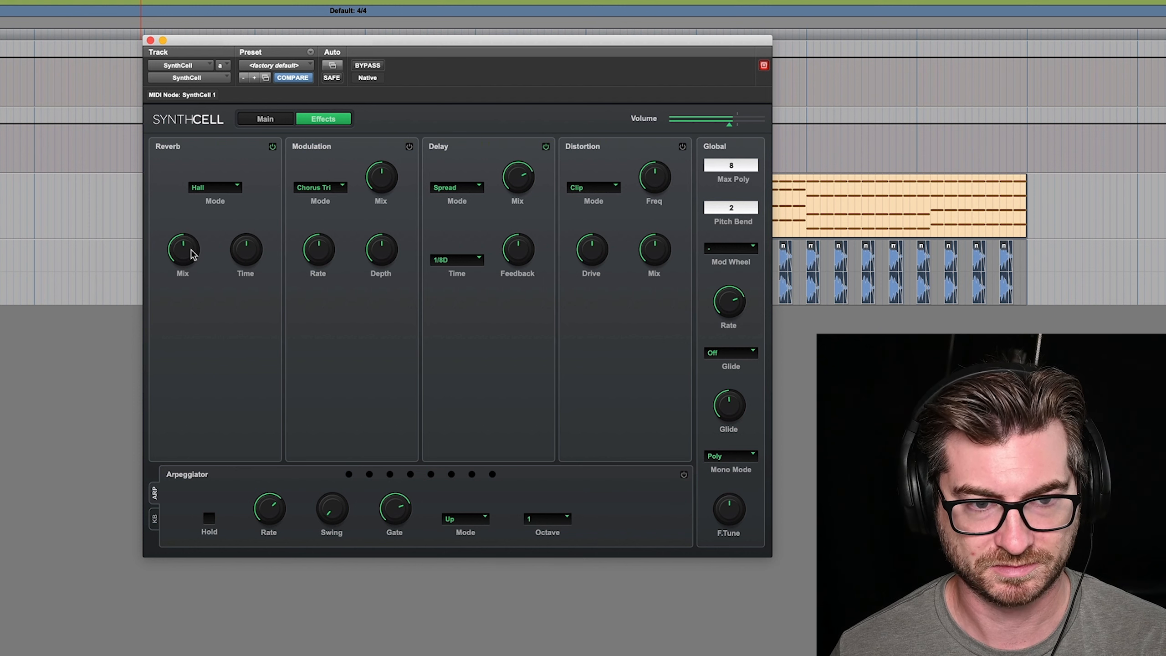
drag(193, 255, 193, 300)
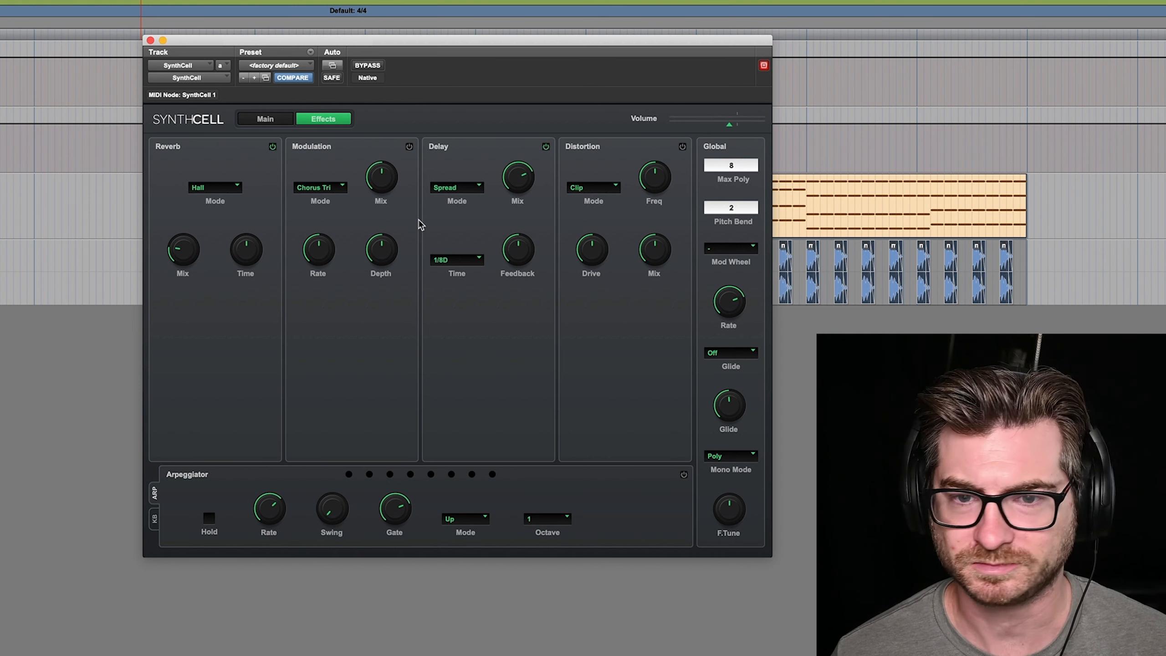
Lower the Filter 2 cutoff to about 237 Hz and fine-tune the filter's envelope amount
click(276, 123)
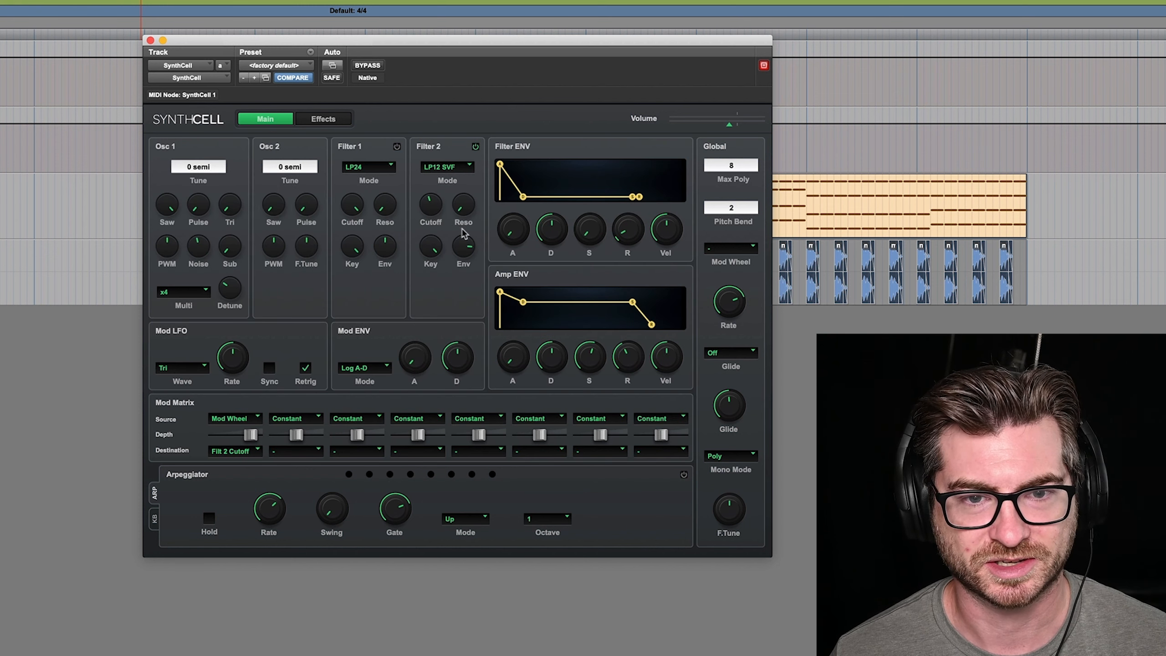
mouse_move(434, 213)
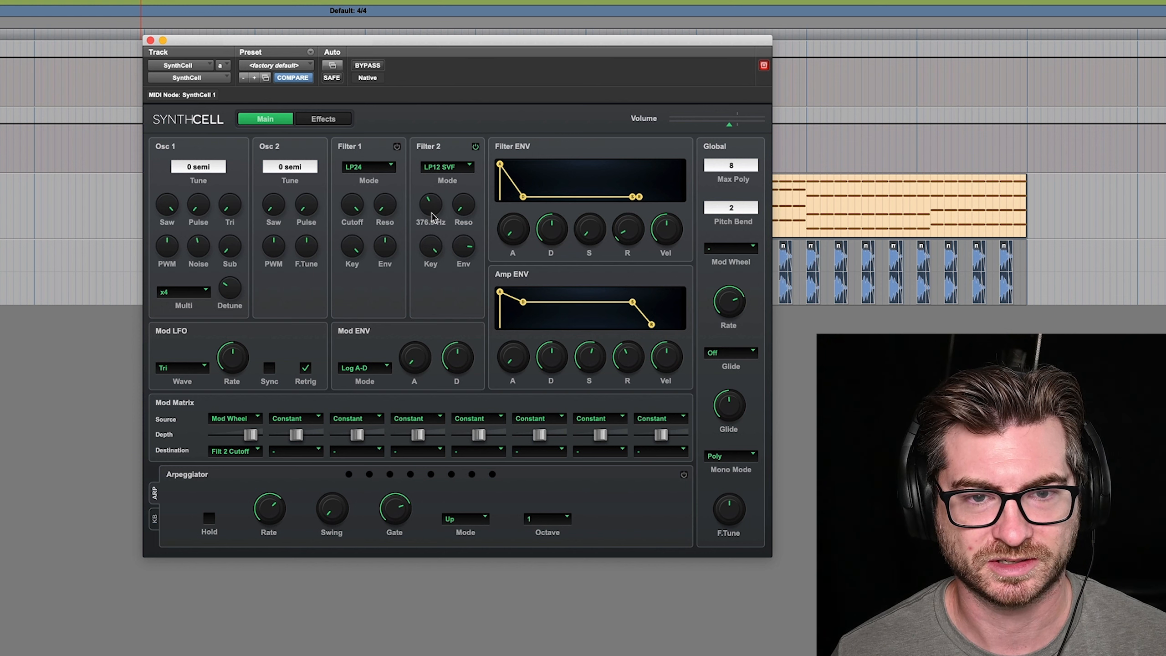
drag(432, 217, 430, 230)
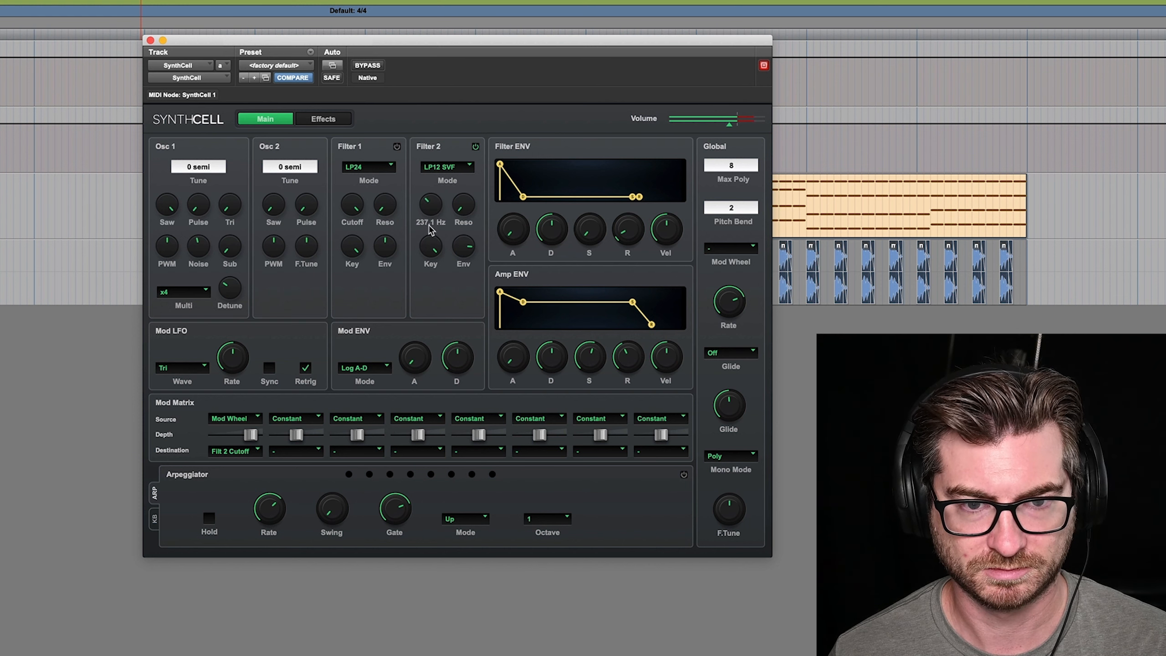
mouse_move(463, 251)
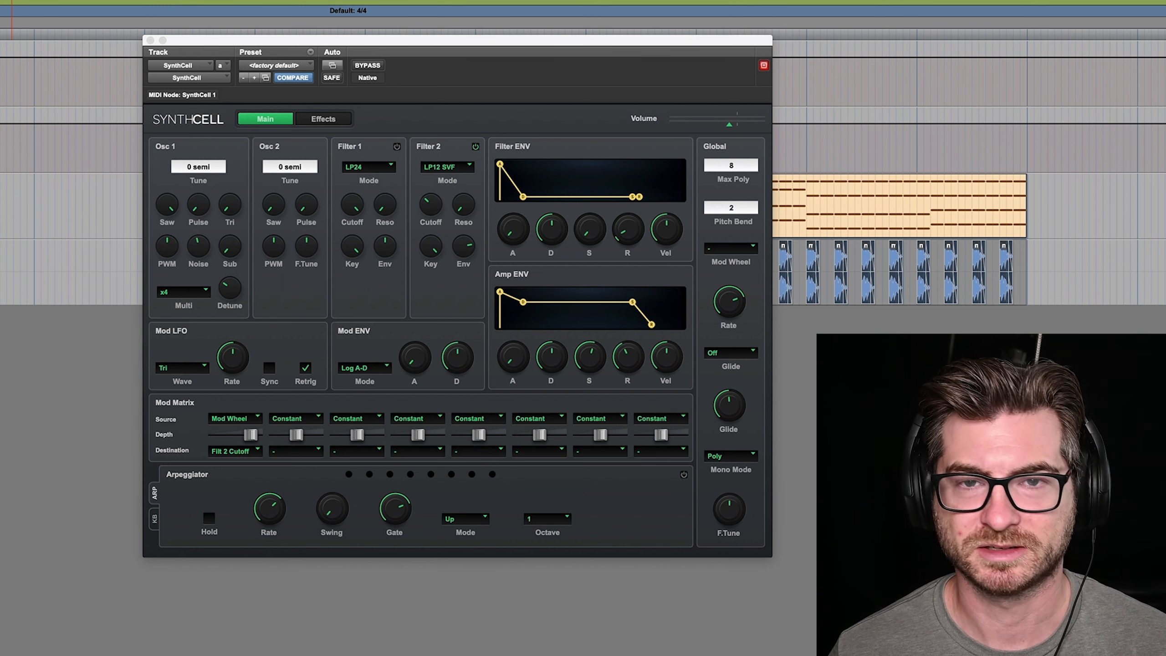
Play back the session to audition the synth patch with the MIDI part and drums
key(space)
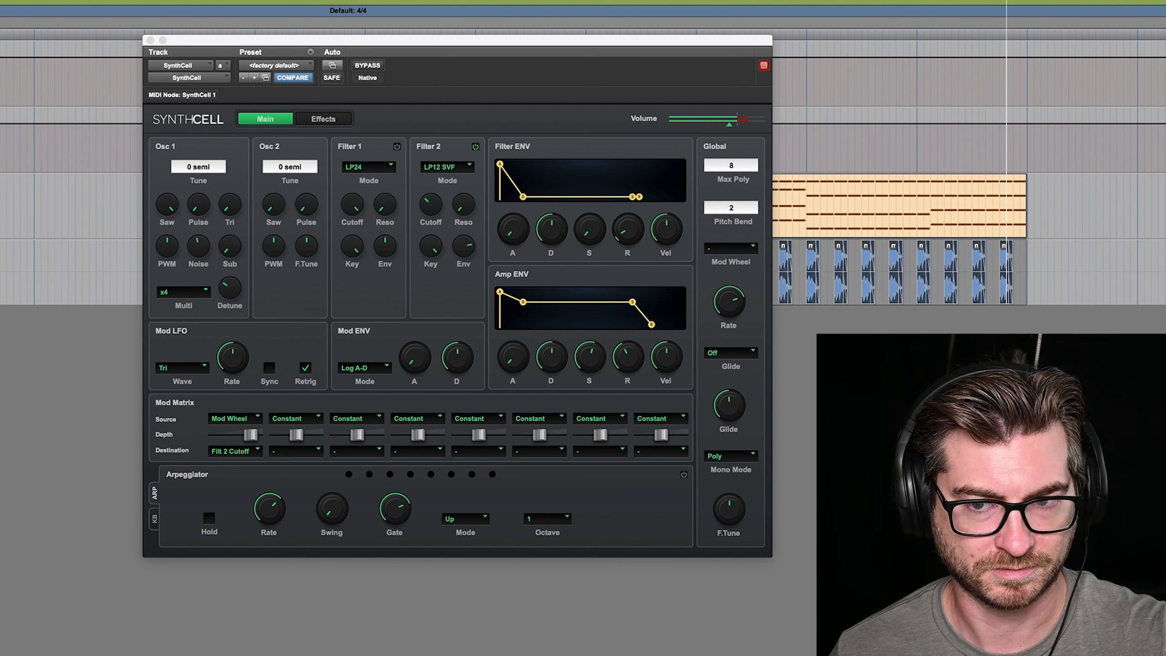
key(space)
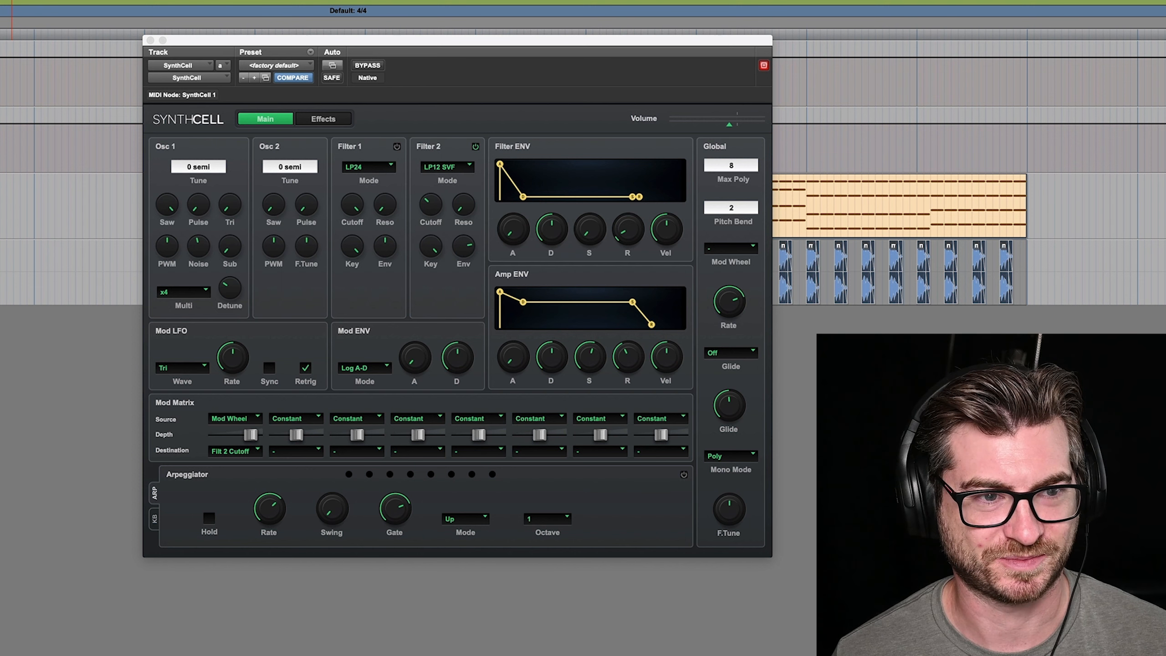
key(space)
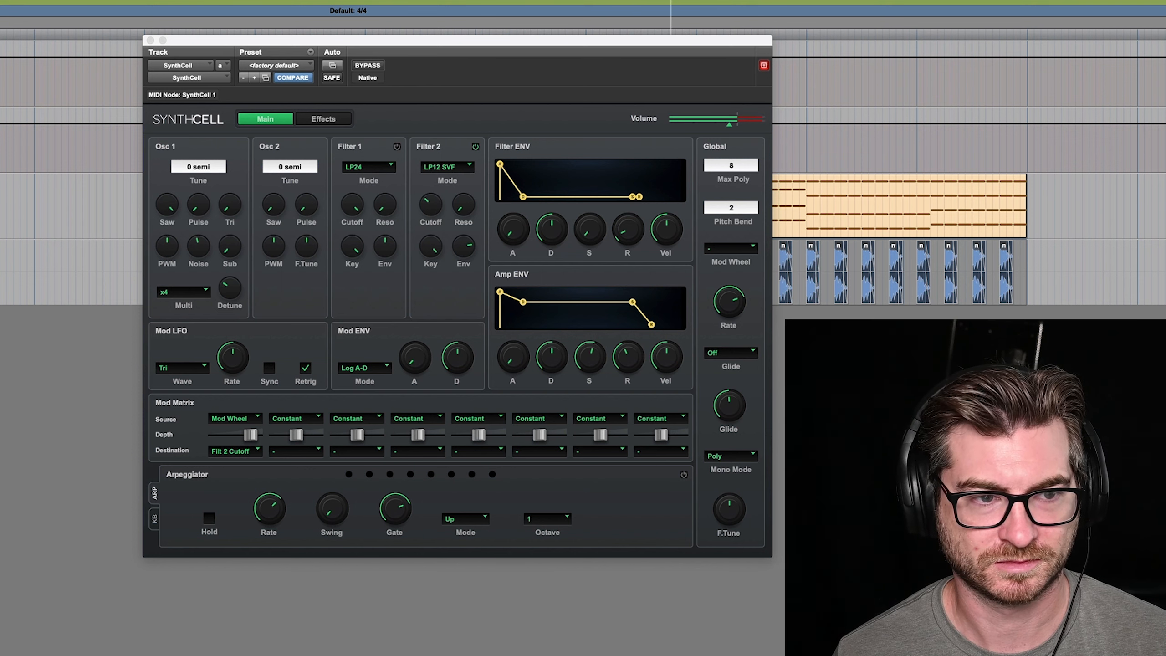